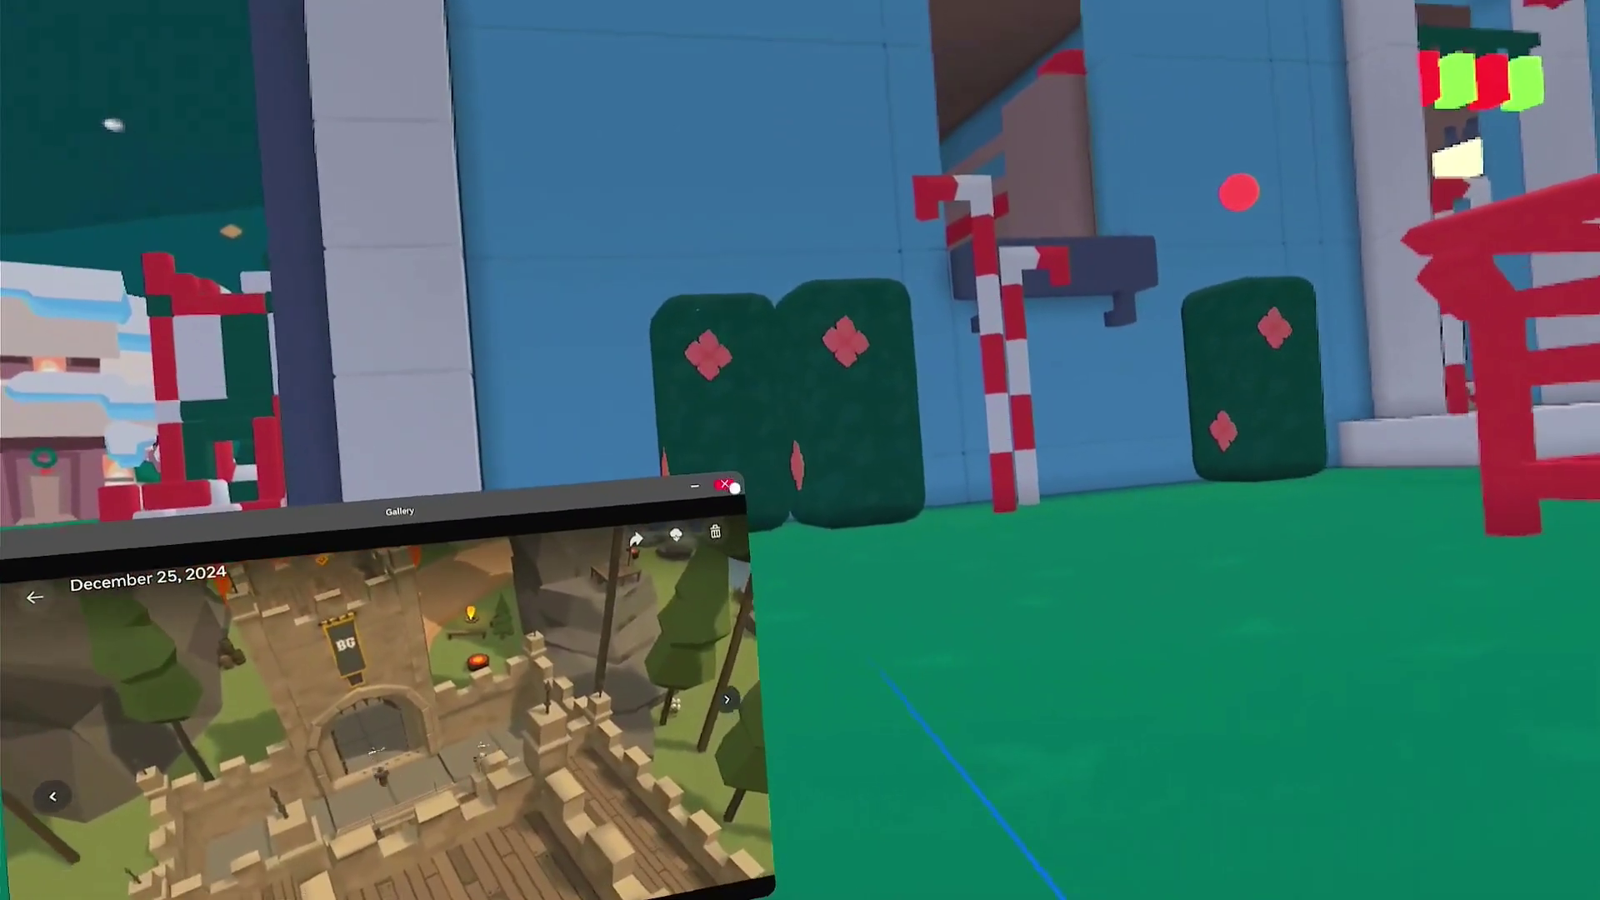
# - Close the Gallery photo window floating over the Yeeps play area
pyautogui.click(733, 487)
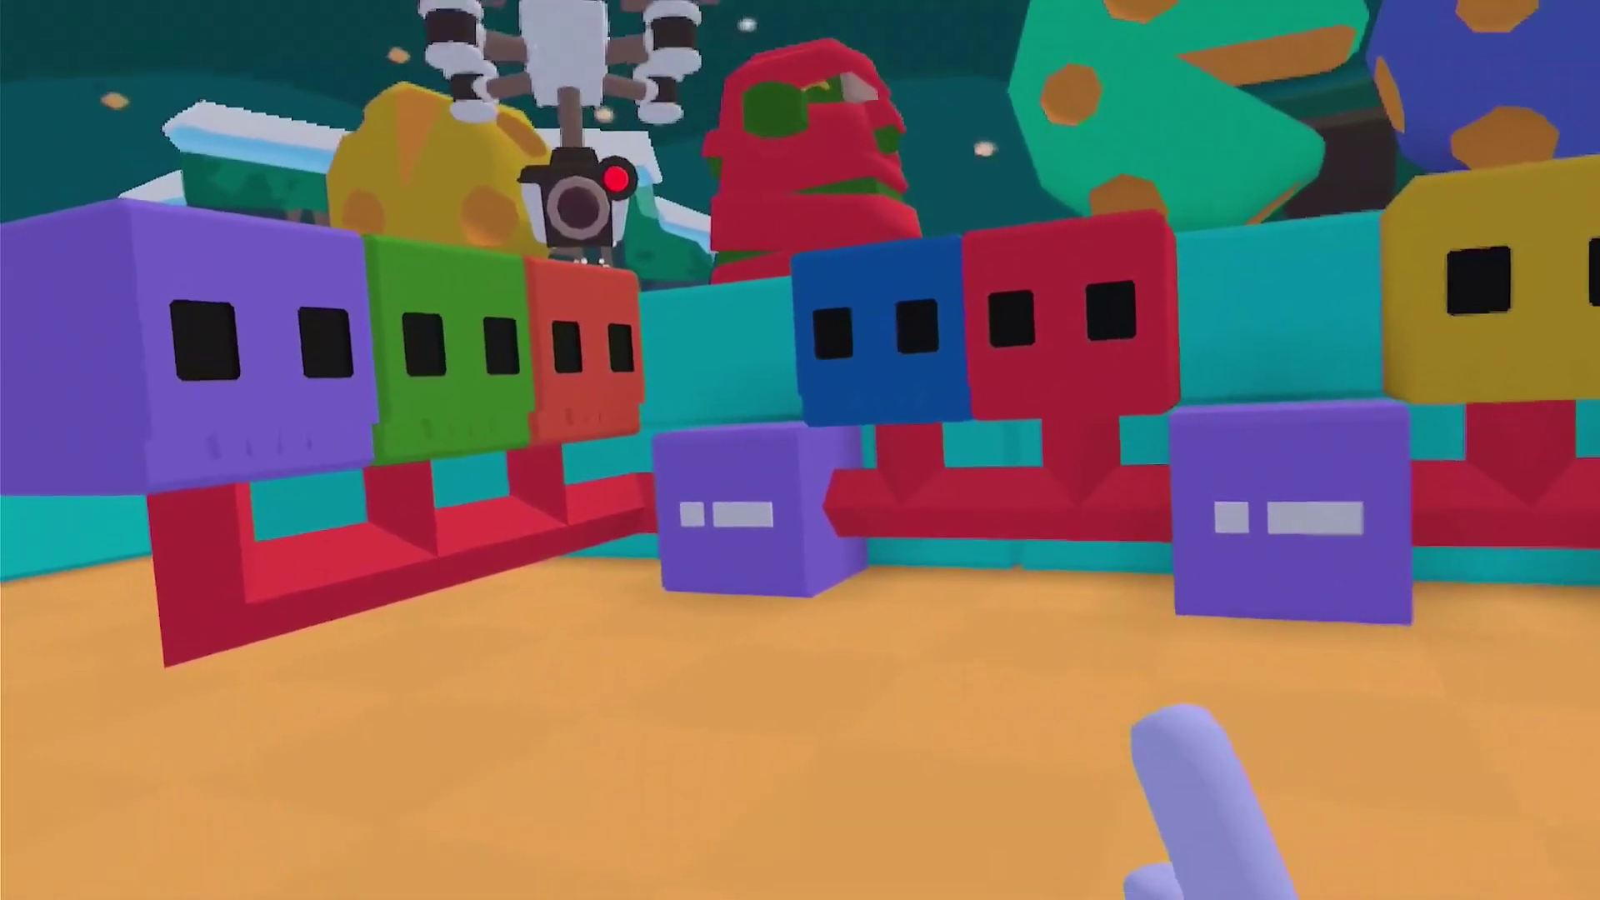
# - From the system menu, open headset Settings at the Advanced experimental-features page
pyautogui.press('super')
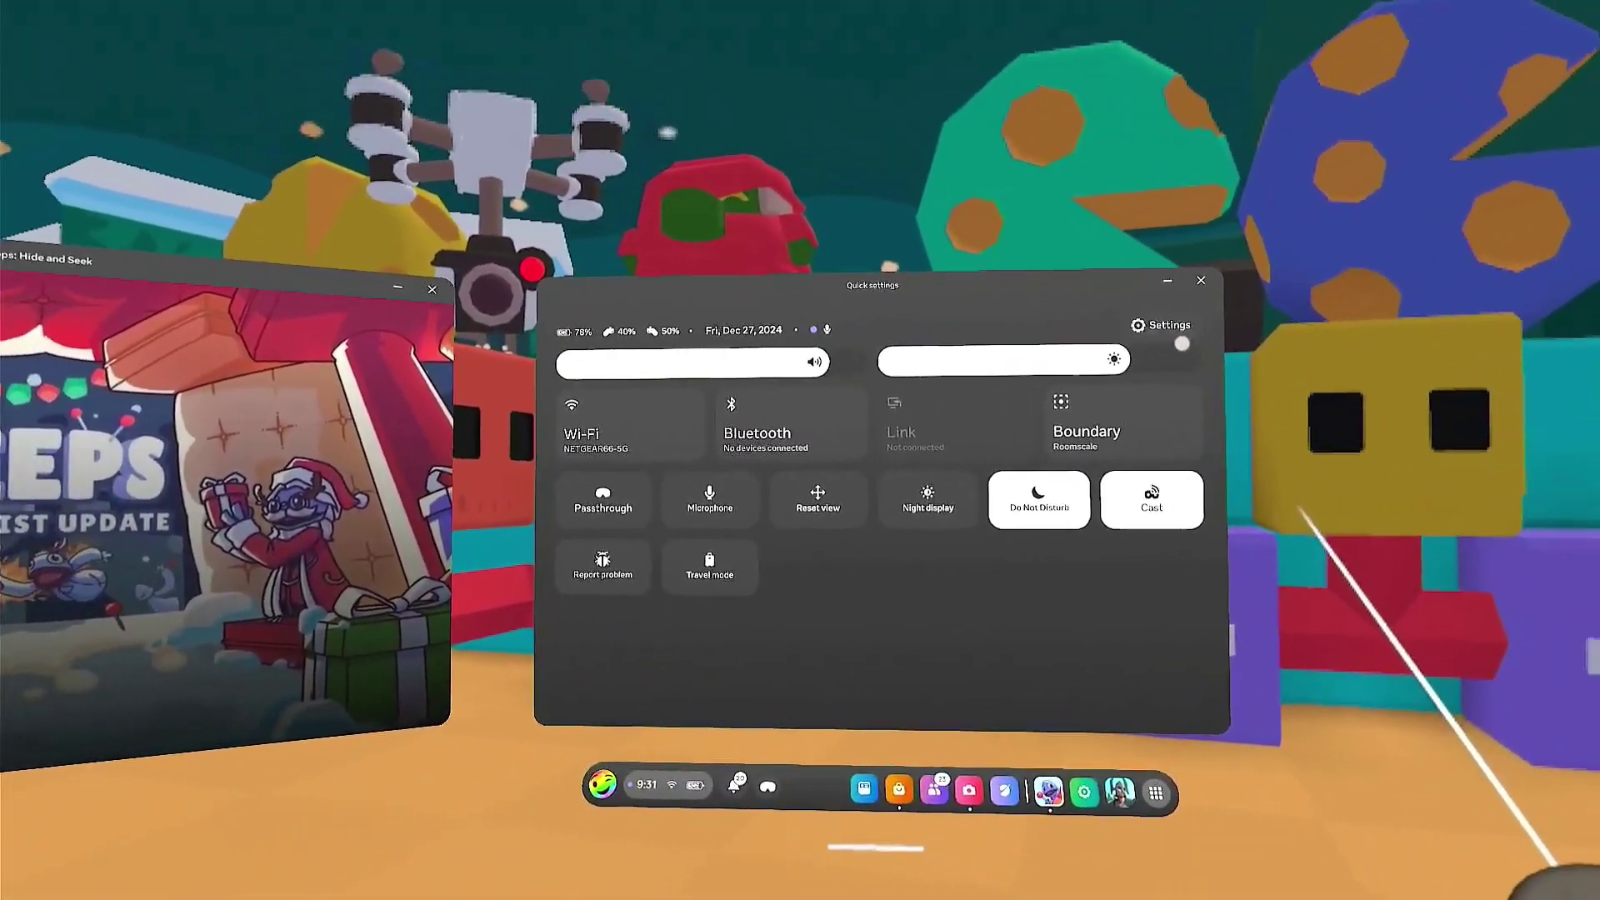
pyautogui.click(1102, 331)
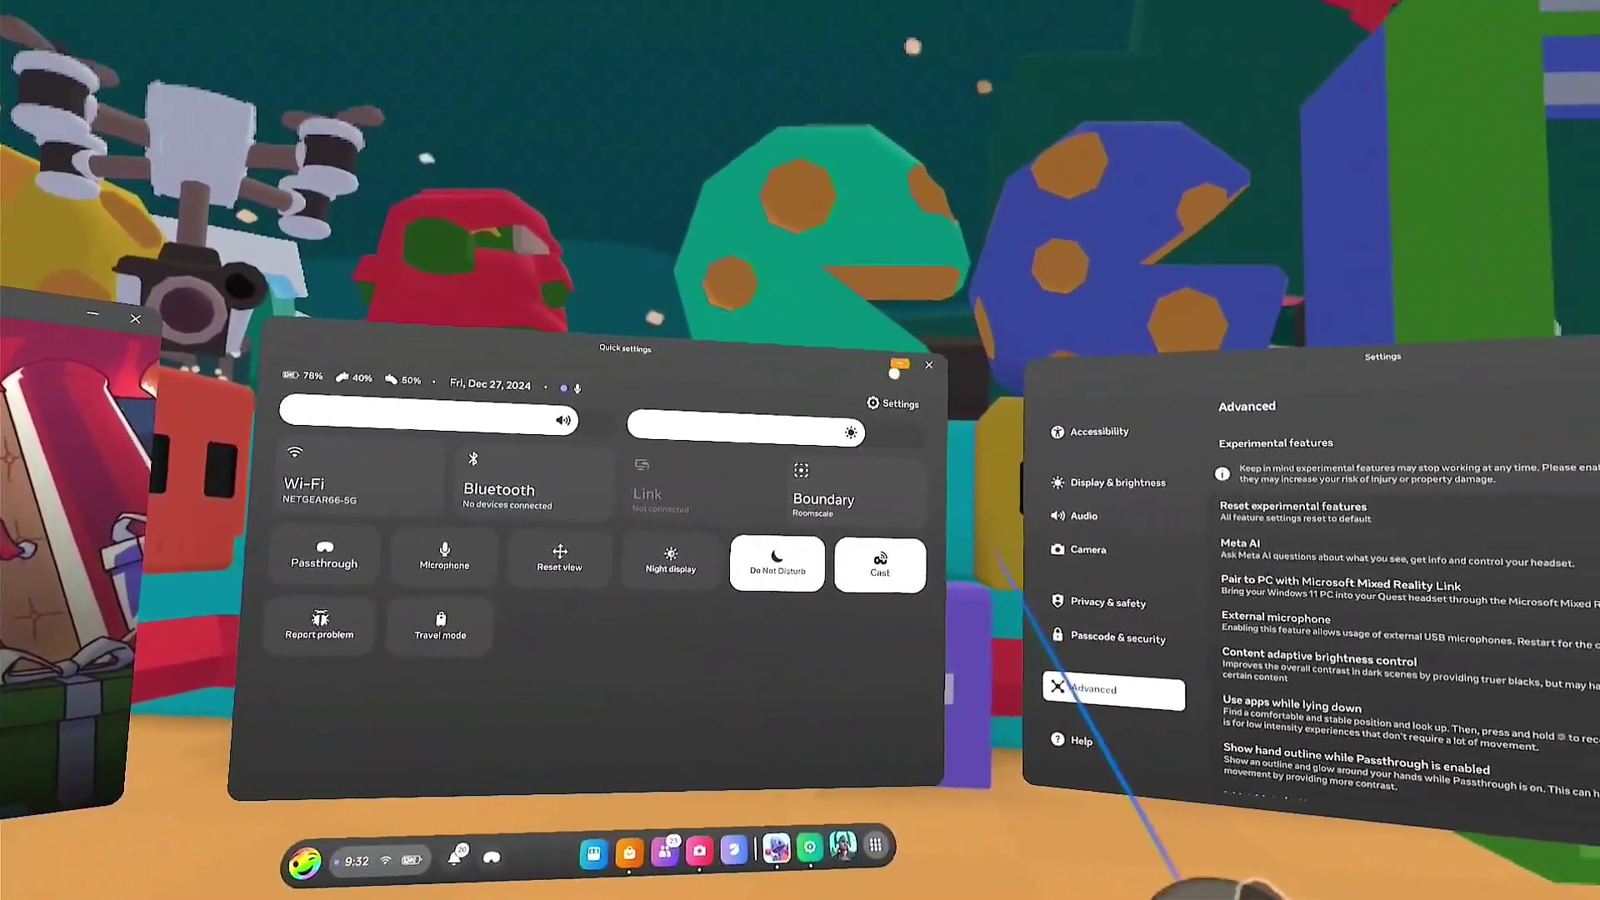
# - Dismiss the Quick Settings panel, leaving the Settings Advanced page over the game
pyautogui.click(1060, 427)
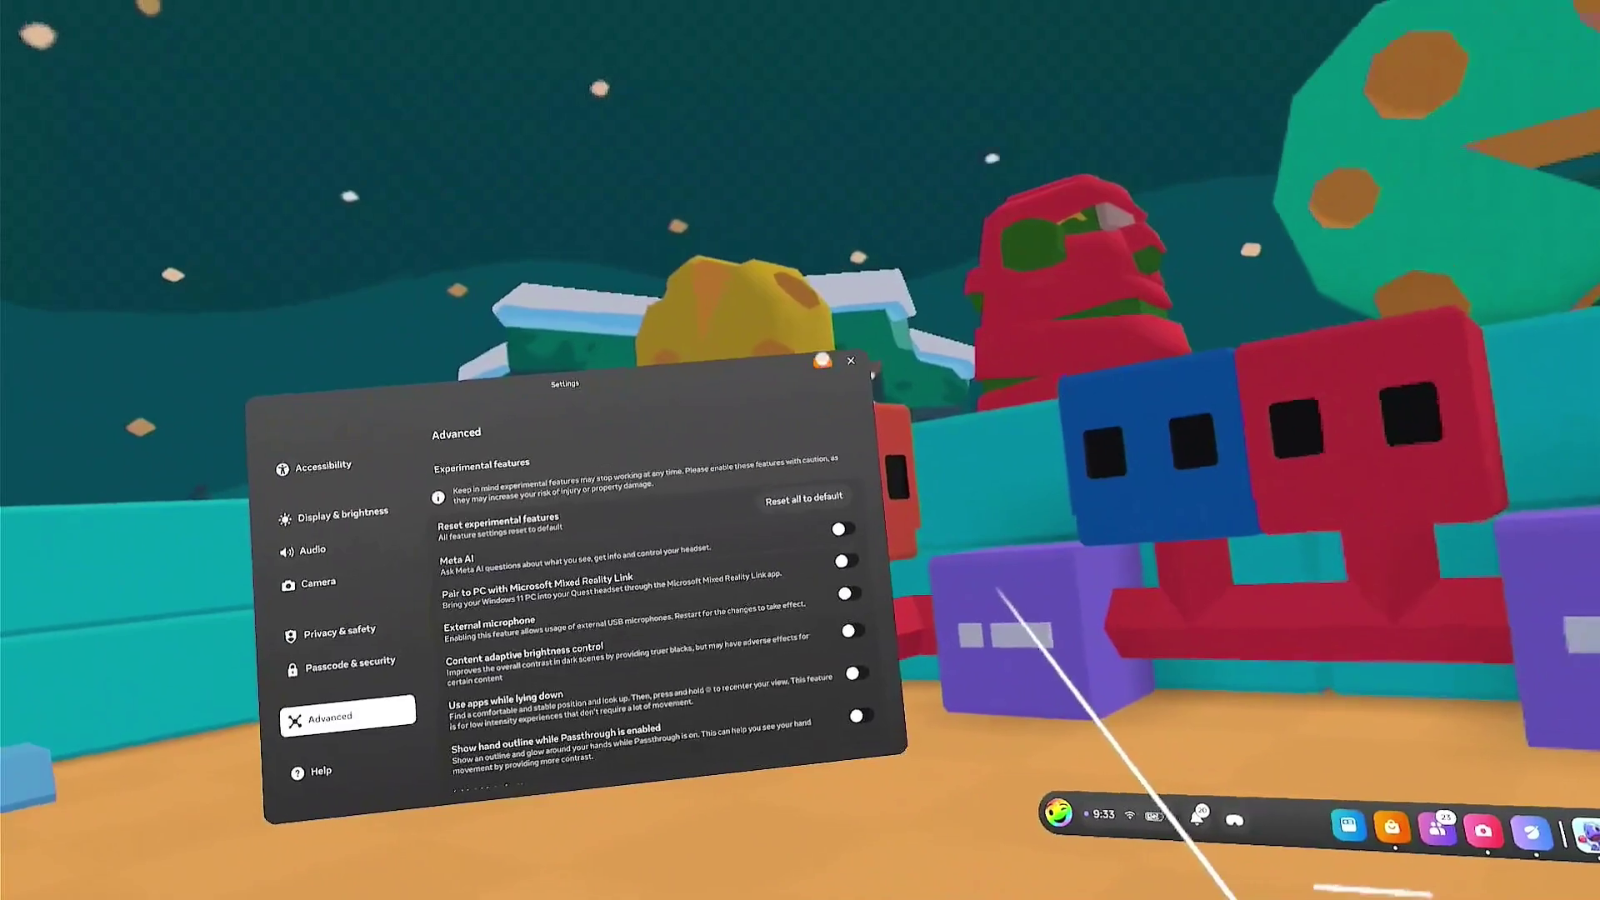
# - Close the Settings panel, leaving the YouTube Yeeps stream replay floating over the game
pyautogui.click(849, 365)
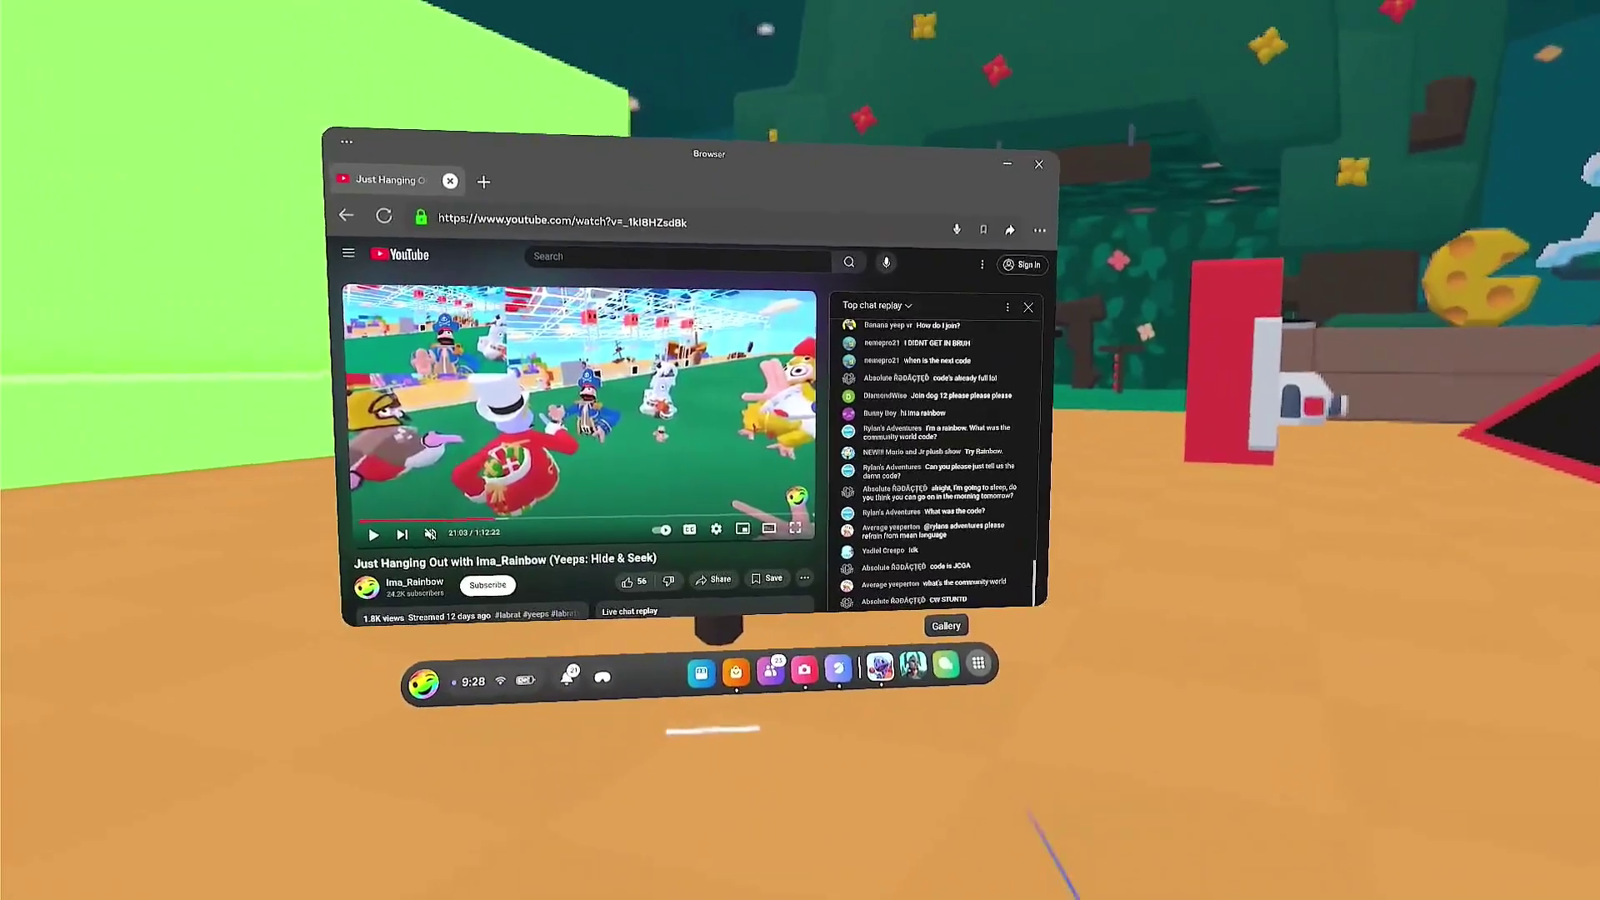
# - Launch Gallery beside the YouTube browser and view the 'Hello Everyone!' notes image full-size
pyautogui.click(1014, 707)
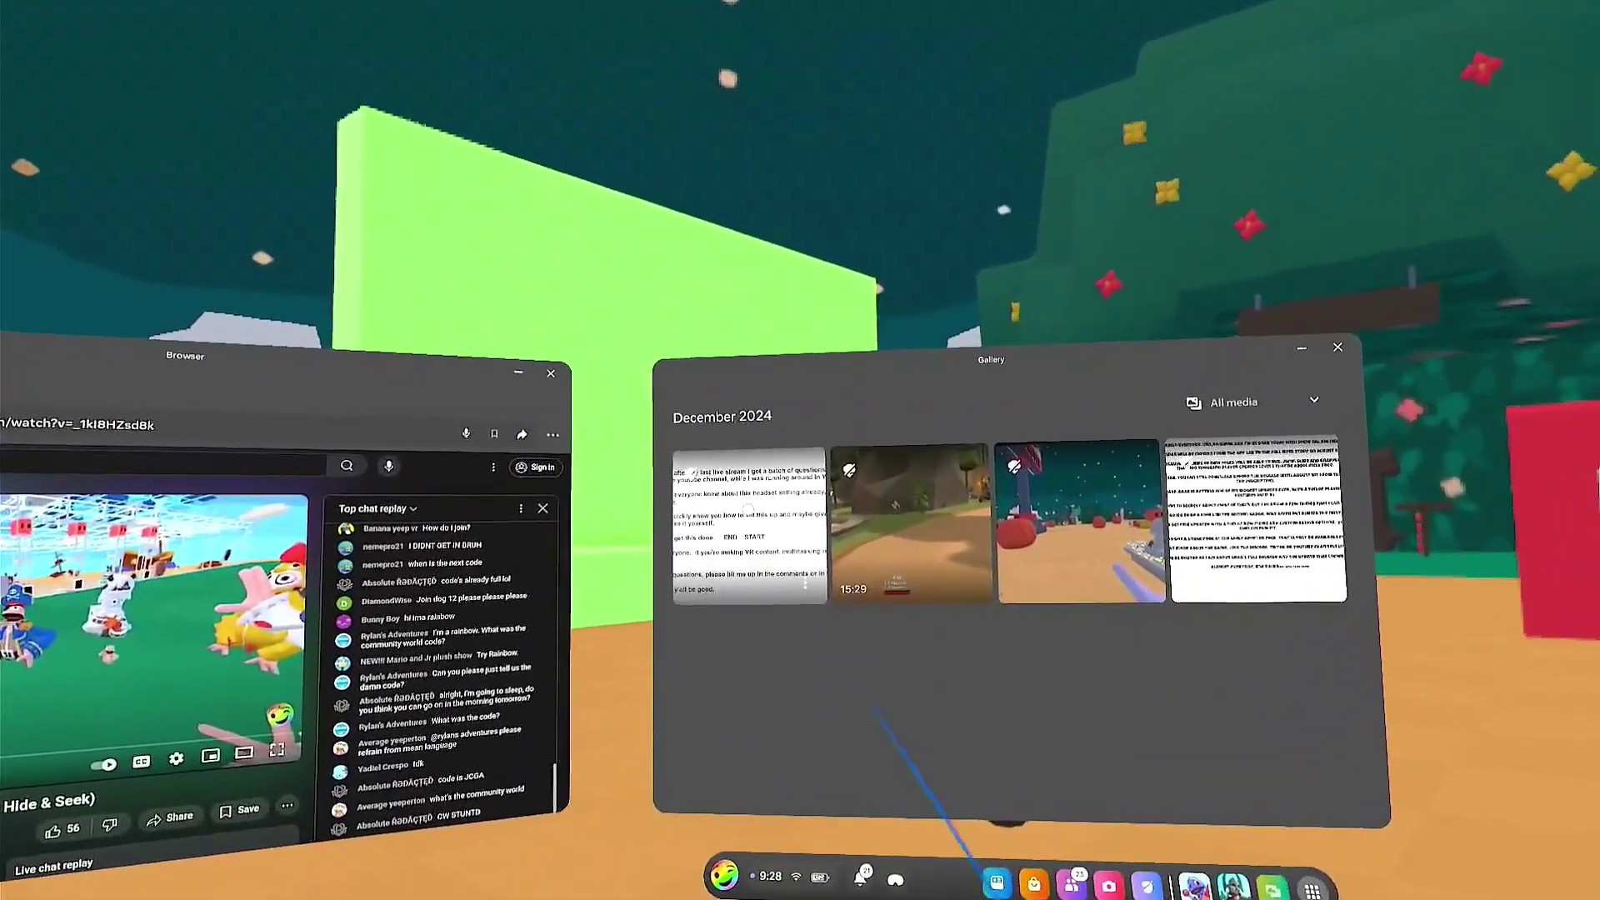
pyautogui.click(748, 510)
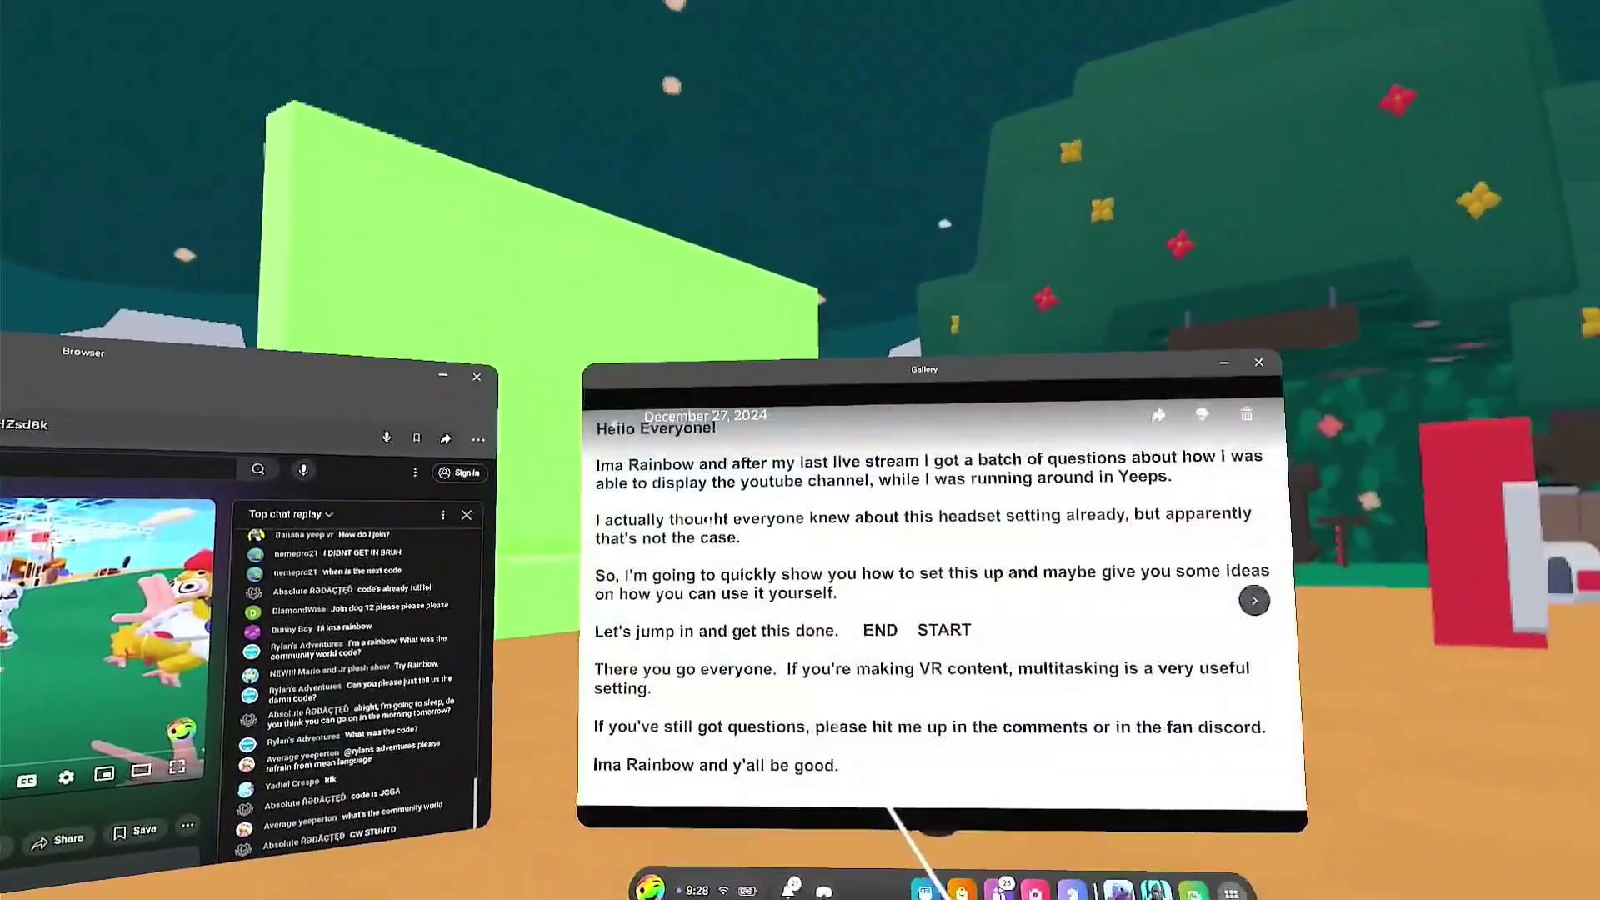